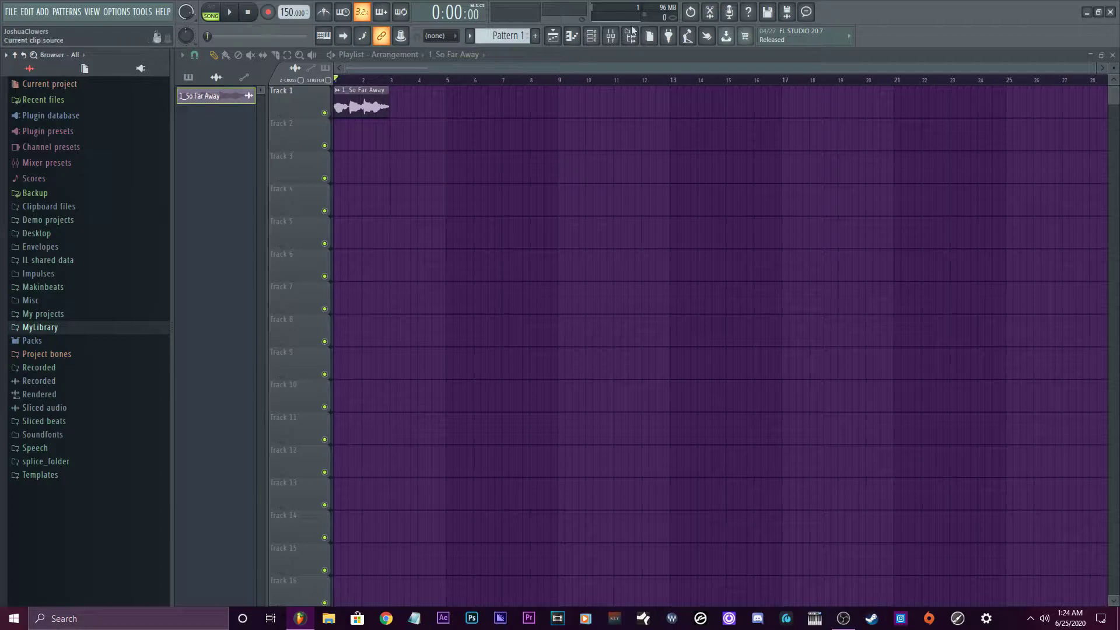
# Step: Preview the song, assign the 1_So Far Away channel to mixer insert 7, and show the Mixer
pyautogui.press('space')
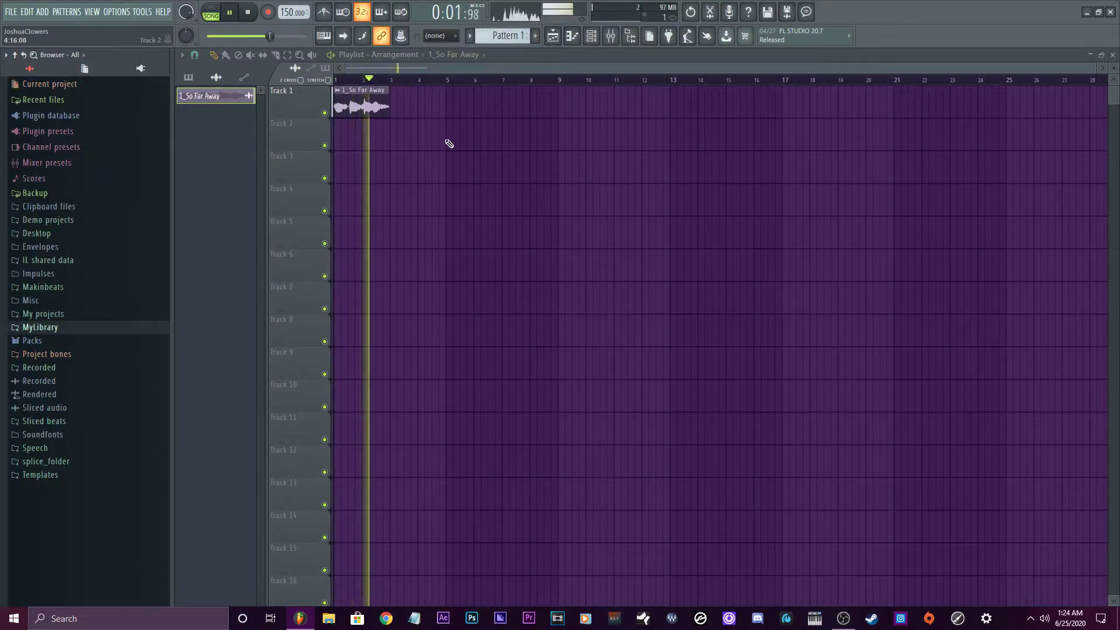
pyautogui.press('space')
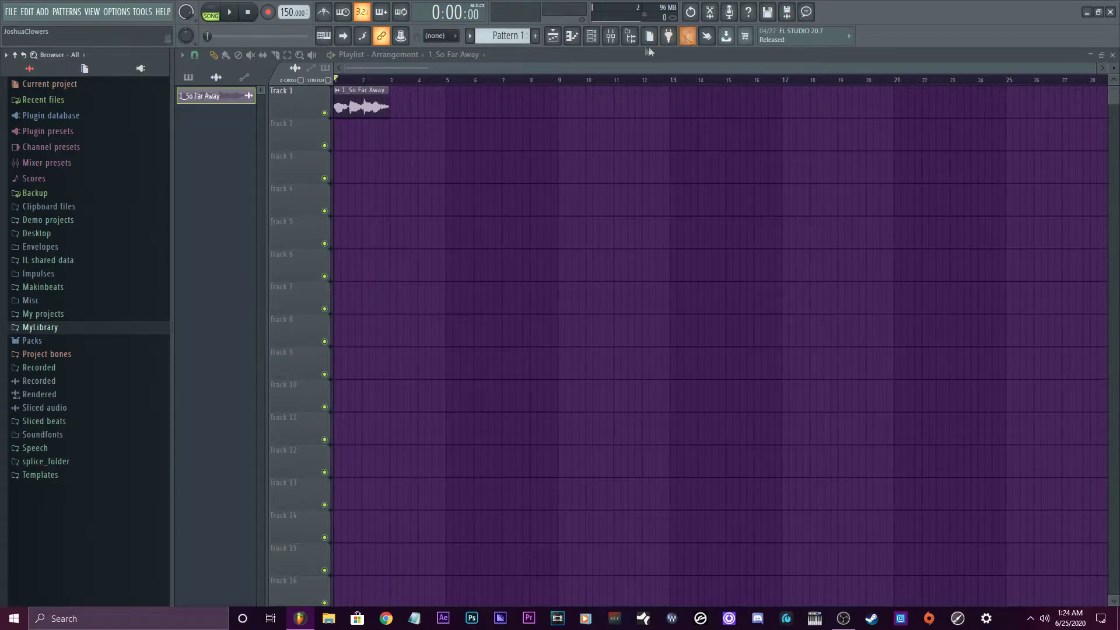
pyautogui.doubleClick(365, 98)
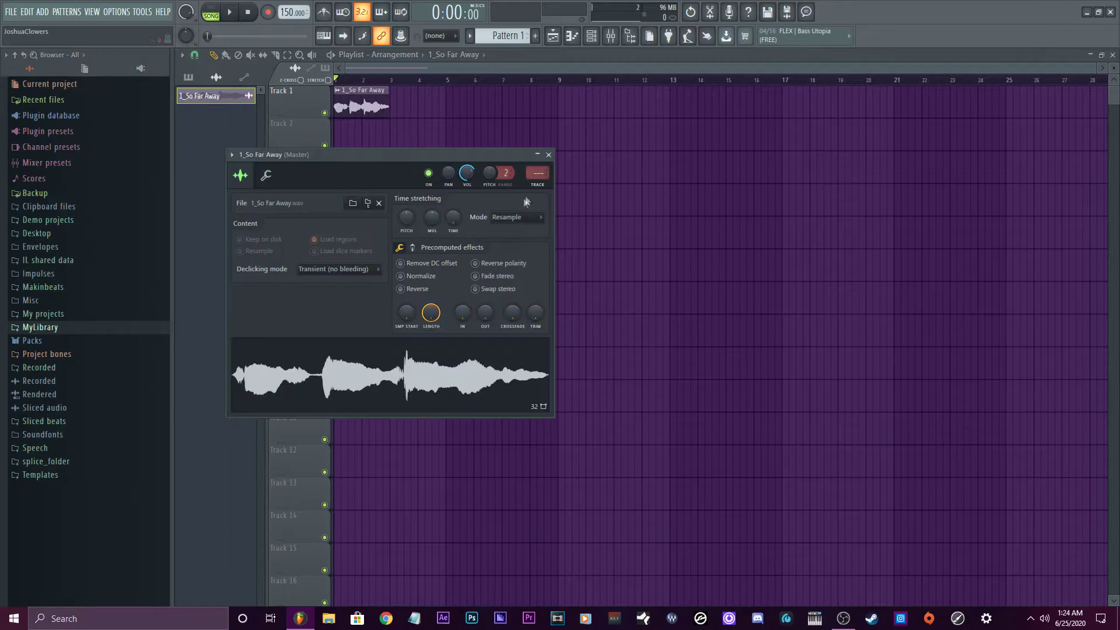
pyautogui.scroll(4, 529, 176)
pyautogui.click(548, 155)
pyautogui.click(611, 35)
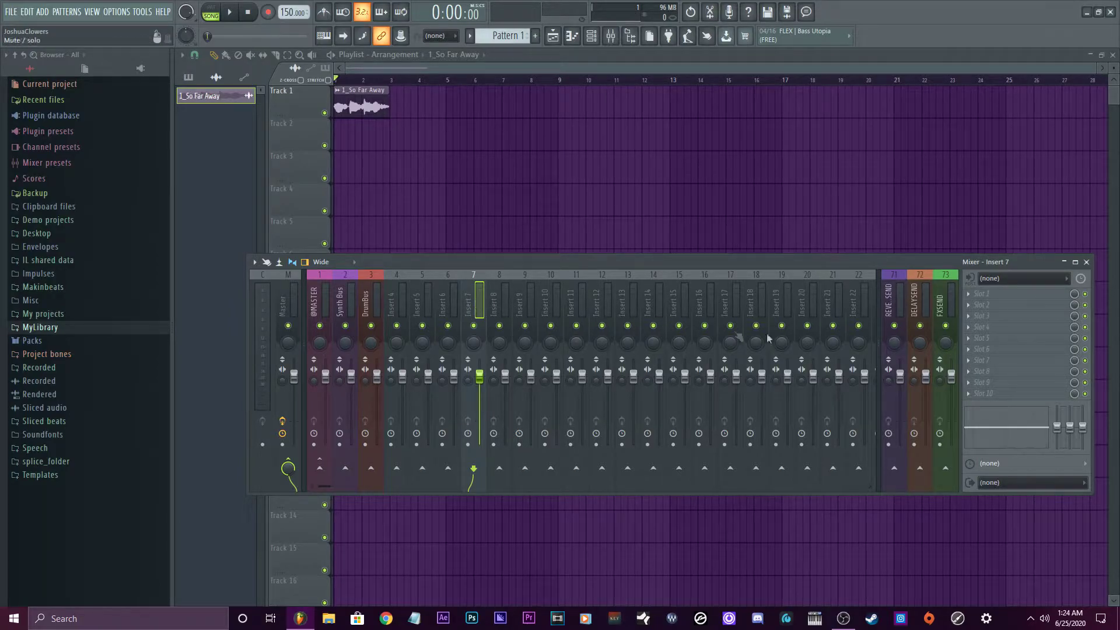
# Step: Dismiss an effect slot's plugin list without loading anything and select insert 14
pyautogui.click(993, 308)
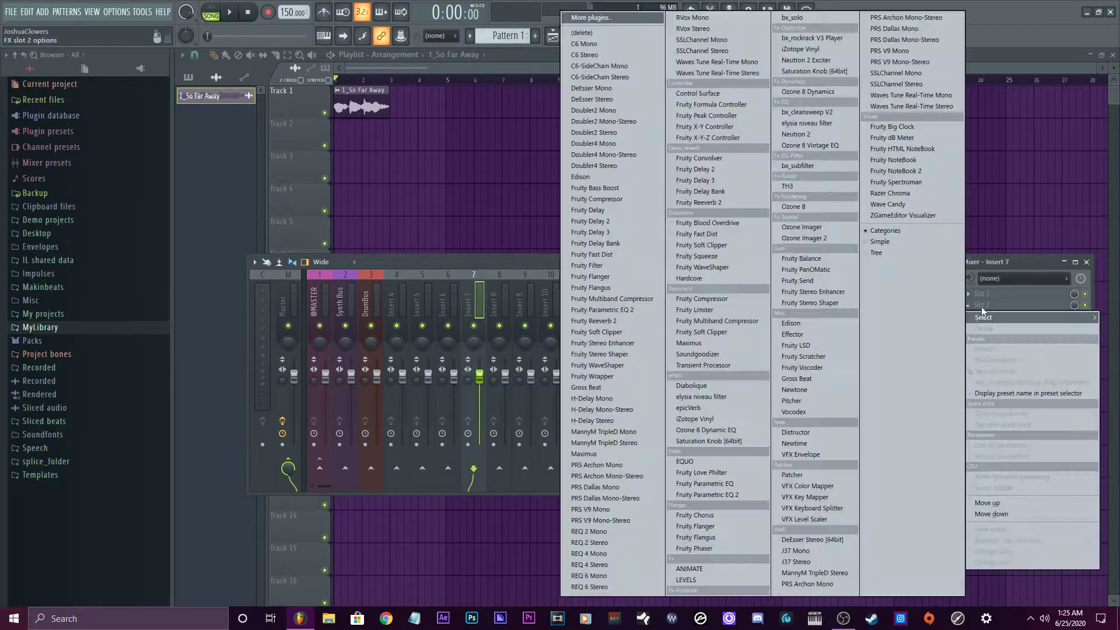
pyautogui.click(486, 282)
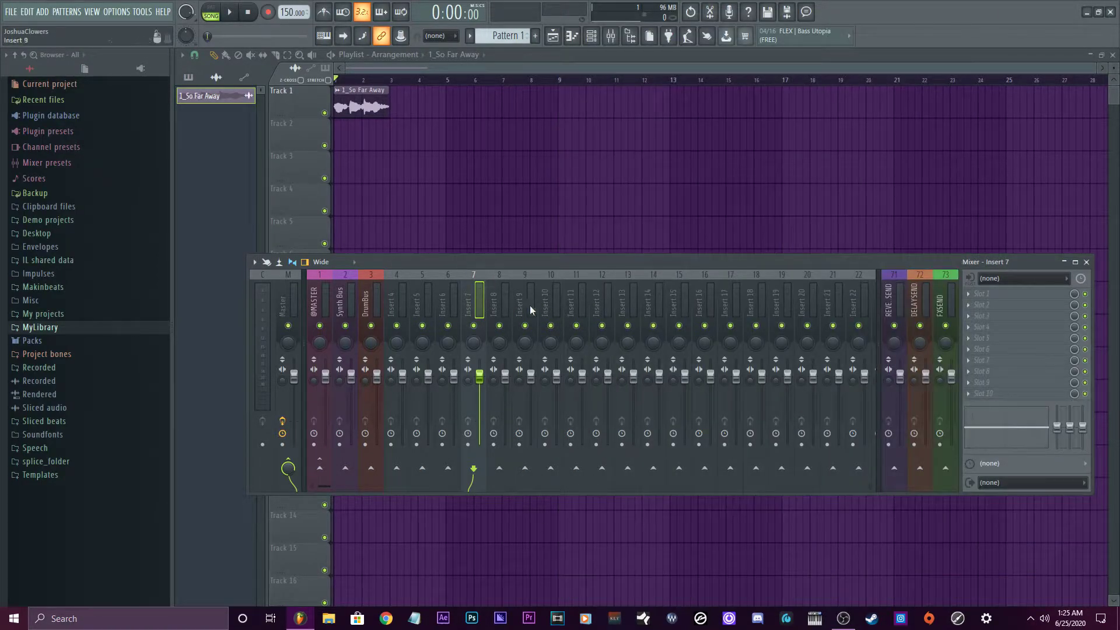
pyautogui.click(649, 298)
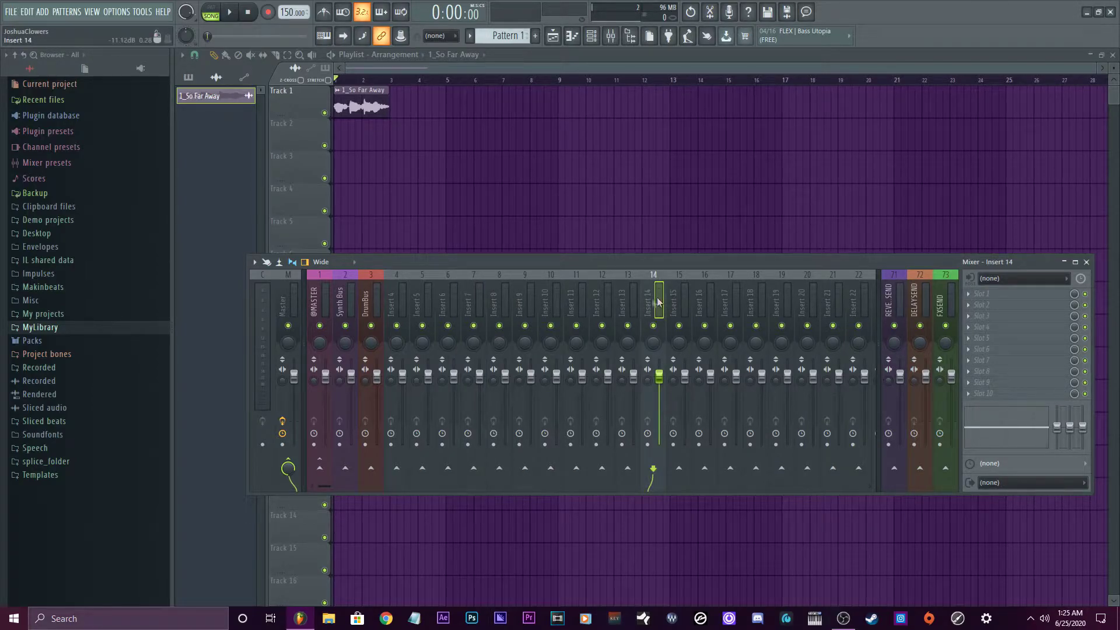
# Step: Rename mixer insert 7 to 'vocals'
pyautogui.rightClick(478, 294)
pyautogui.click(500, 297)
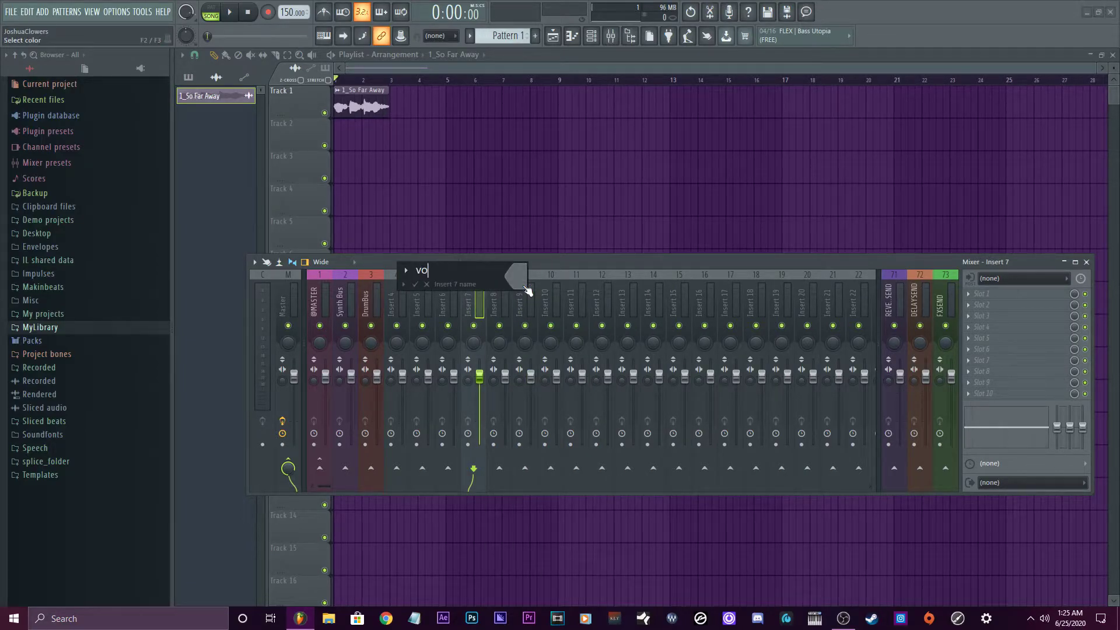
pyautogui.press('Return')
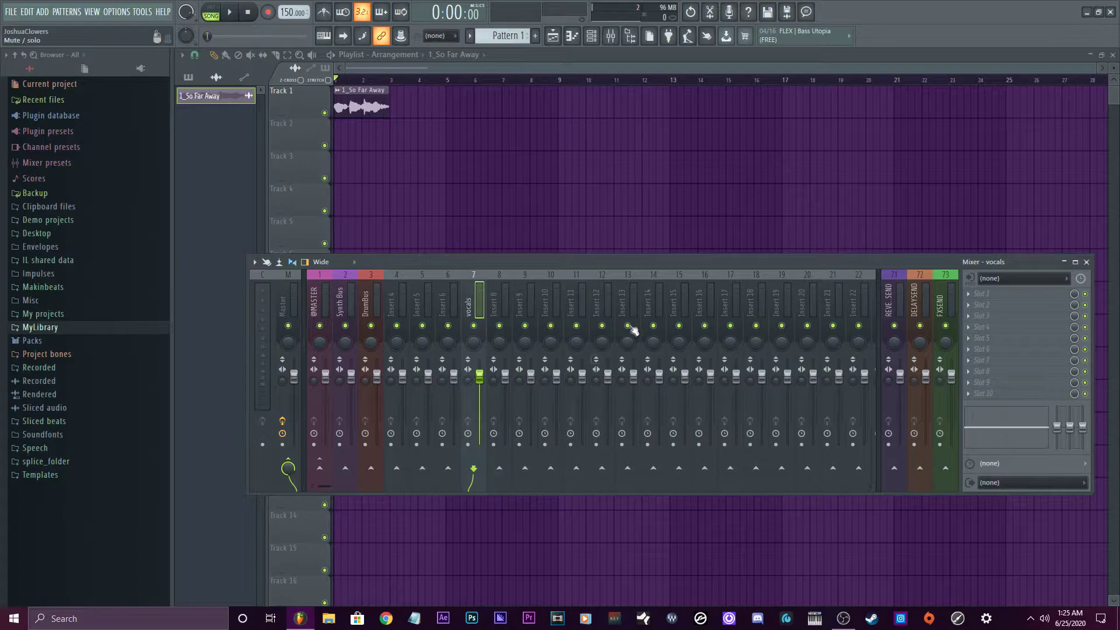
pyautogui.click(649, 302)
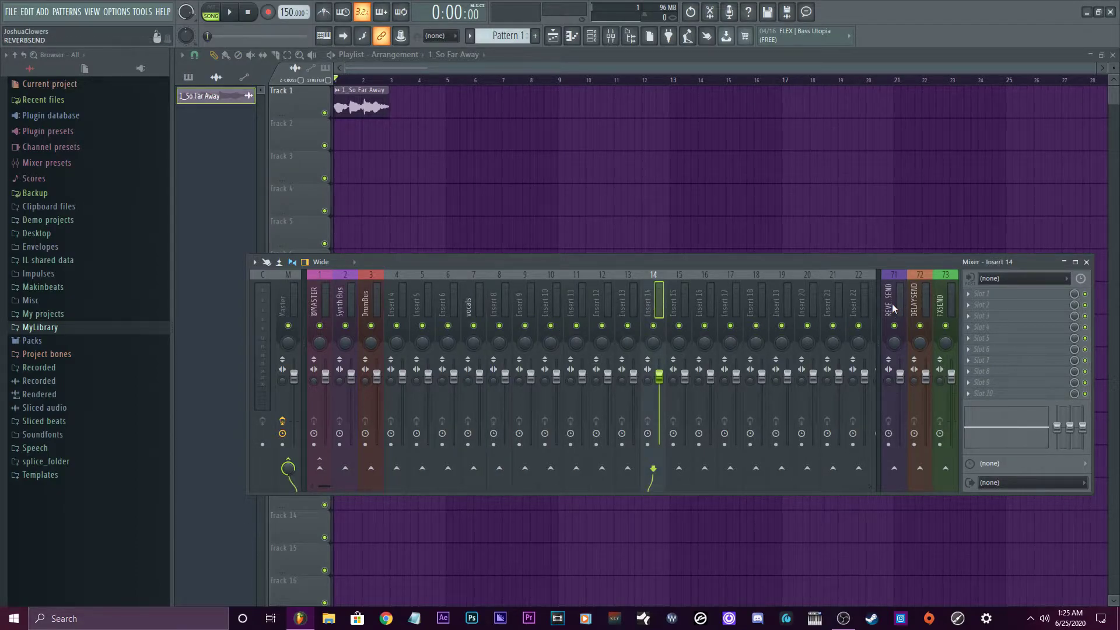
# Step: Dock insert 14 to the right side of the mixer beside the send buses
pyautogui.rightClick(651, 298)
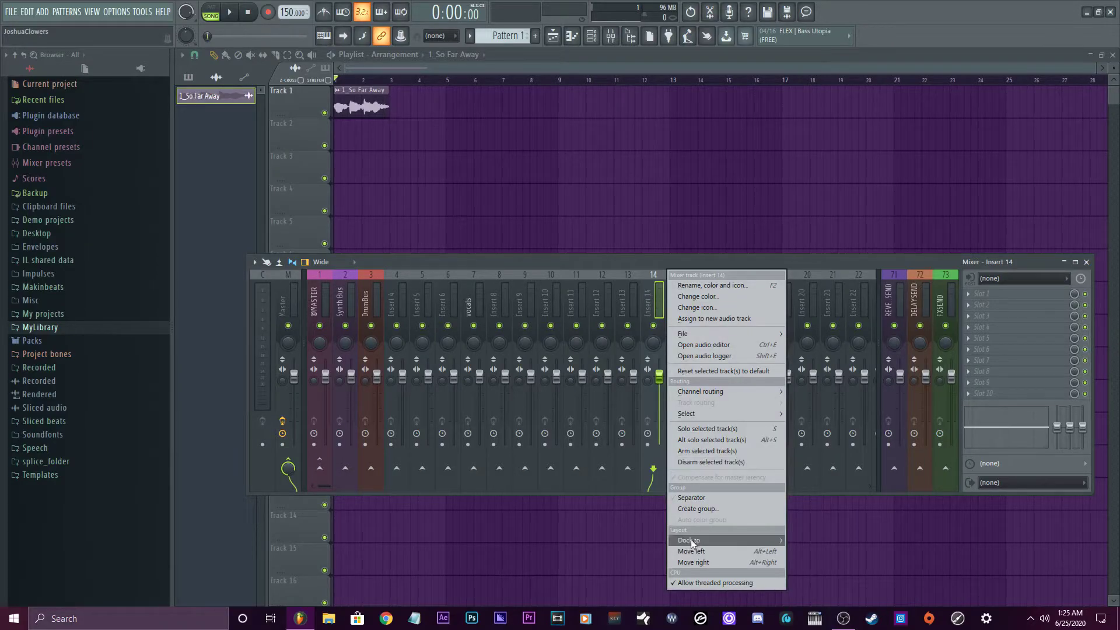
pyautogui.moveTo(691, 539)
pyautogui.click(795, 561)
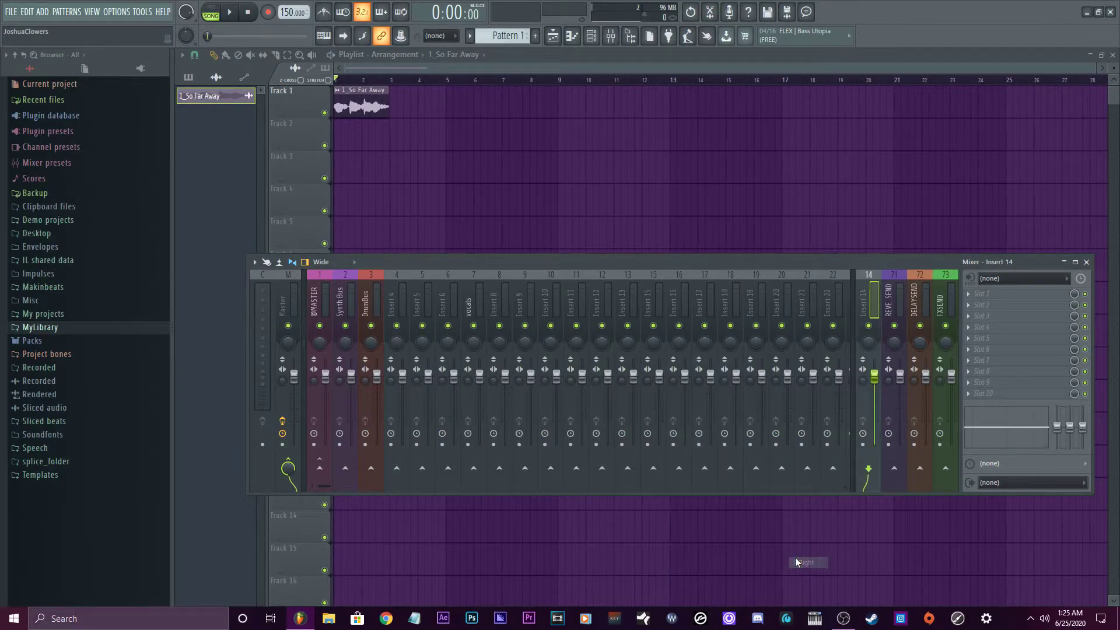
# Step: Rename the docked insert to 'vocalverbsend' and select the vocals track
pyautogui.rightClick(868, 299)
pyautogui.click(922, 286)
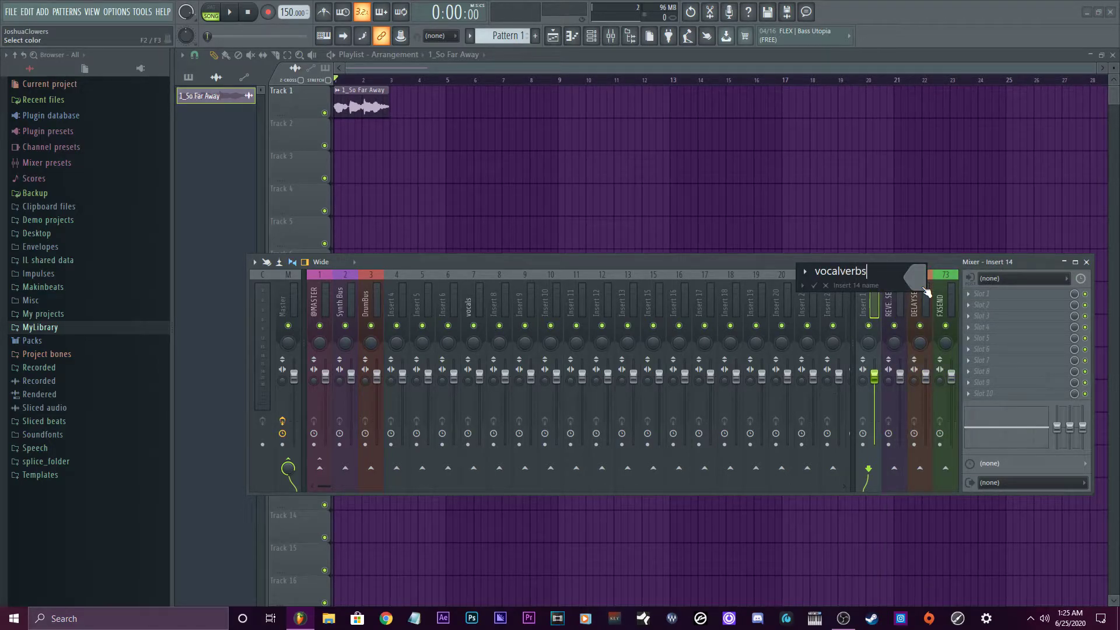
pyautogui.press('Return')
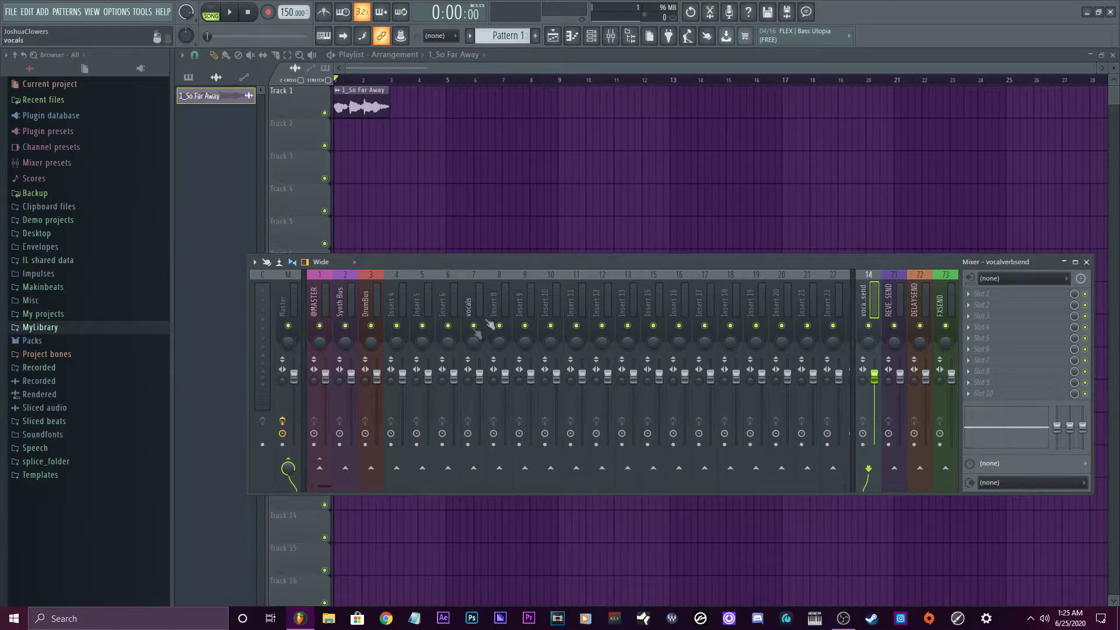
pyautogui.click(473, 302)
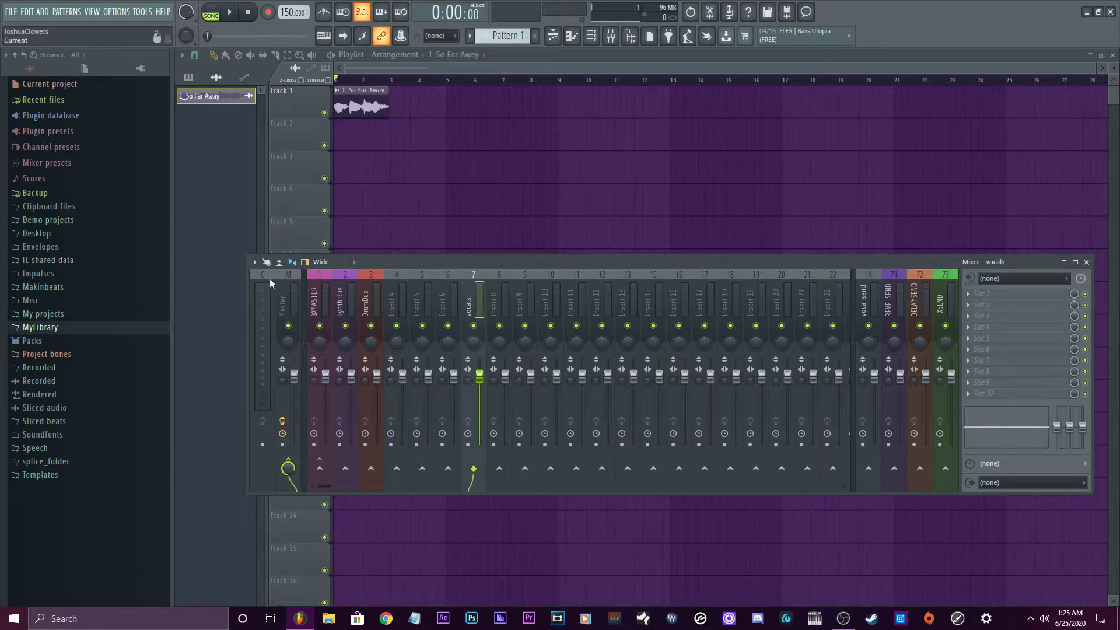
# Step: Route the vocals insert into vocalverbsend, then open vocalverbsend's Slot 2 plugin list
pyautogui.rightClick(869, 469)
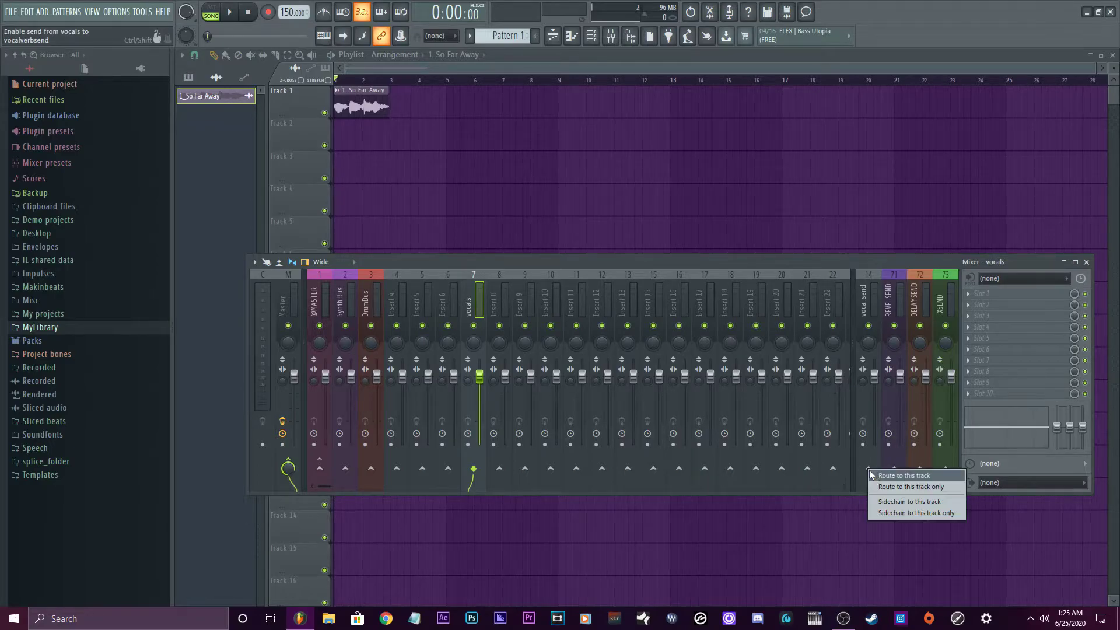
pyautogui.click(909, 476)
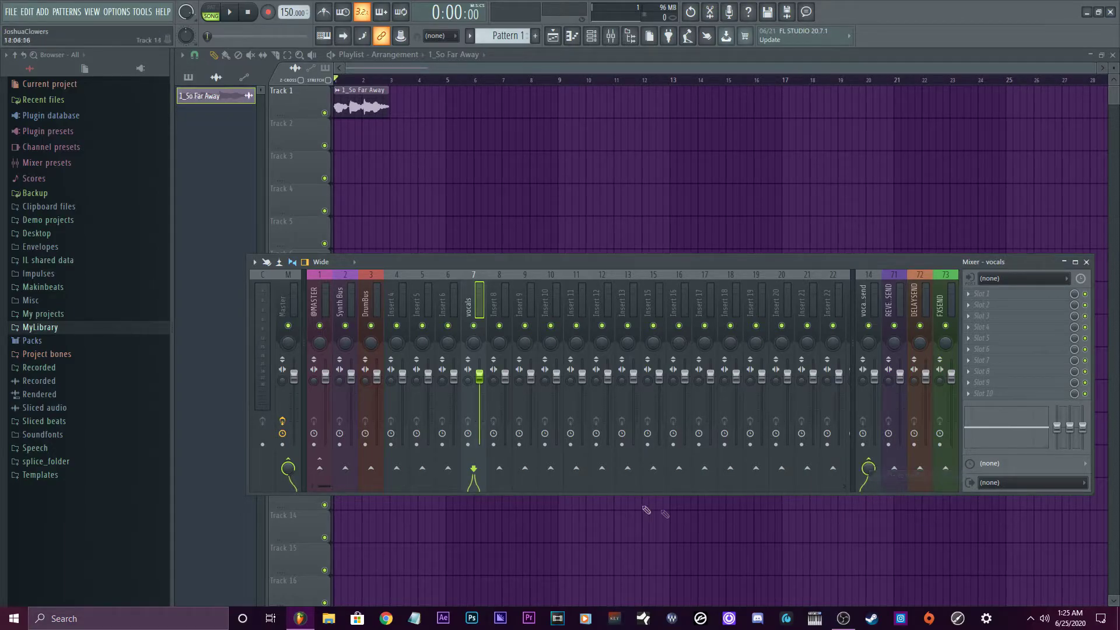
pyautogui.click(863, 294)
pyautogui.click(976, 309)
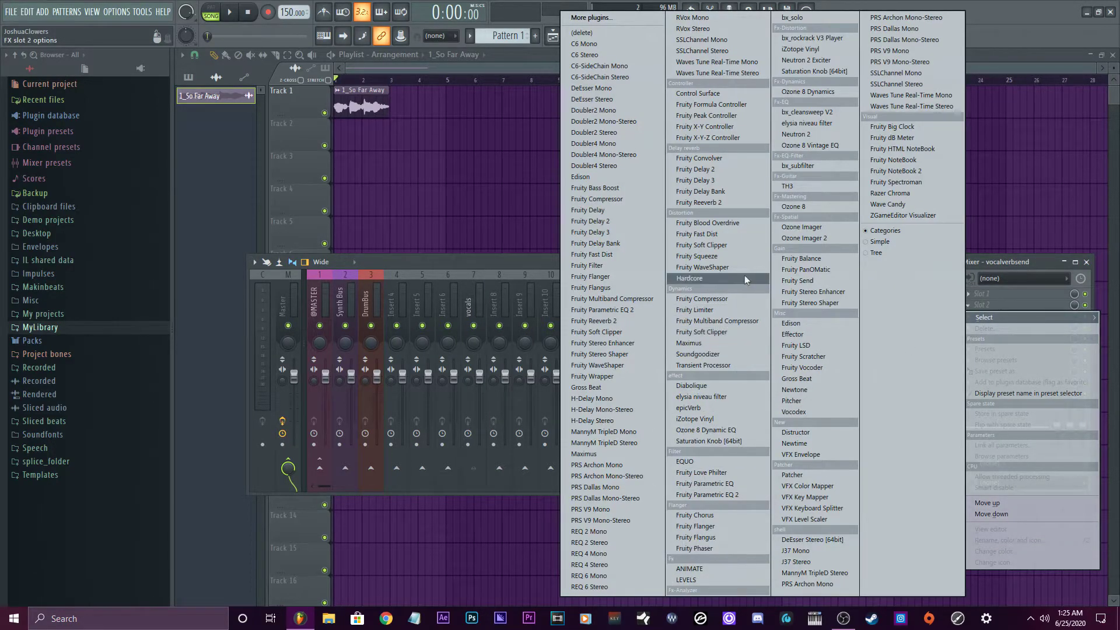
# Step: Load Fruity Reeverb 2 on vocalverbsend with dry nearly off, then audition the vocals
pyautogui.click(722, 203)
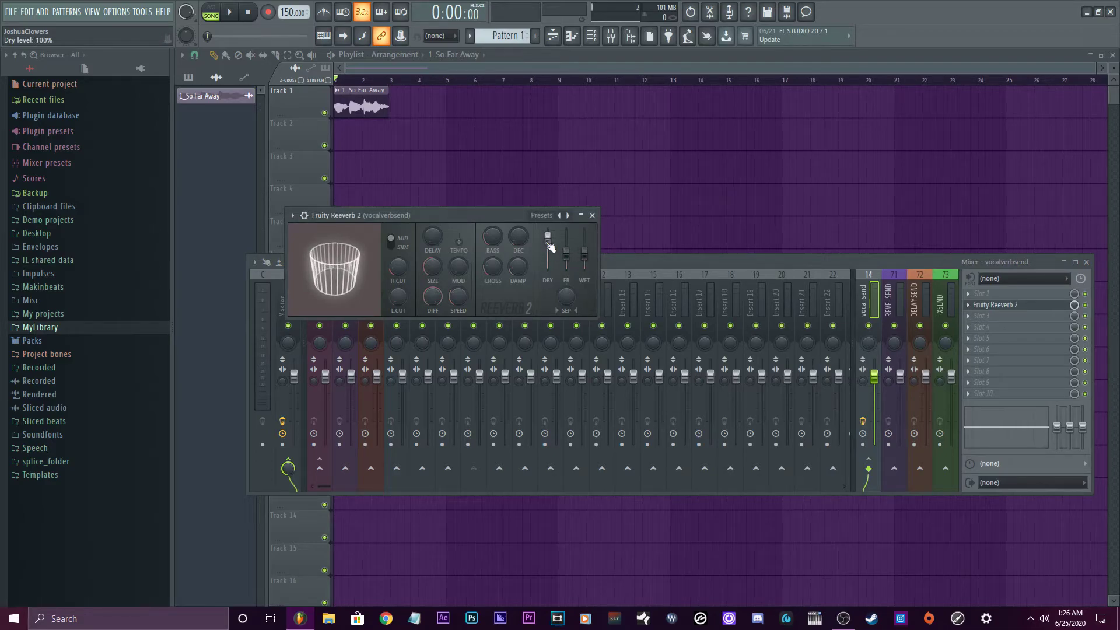
pyautogui.moveTo(549, 244); pyautogui.dragTo(588, 242)
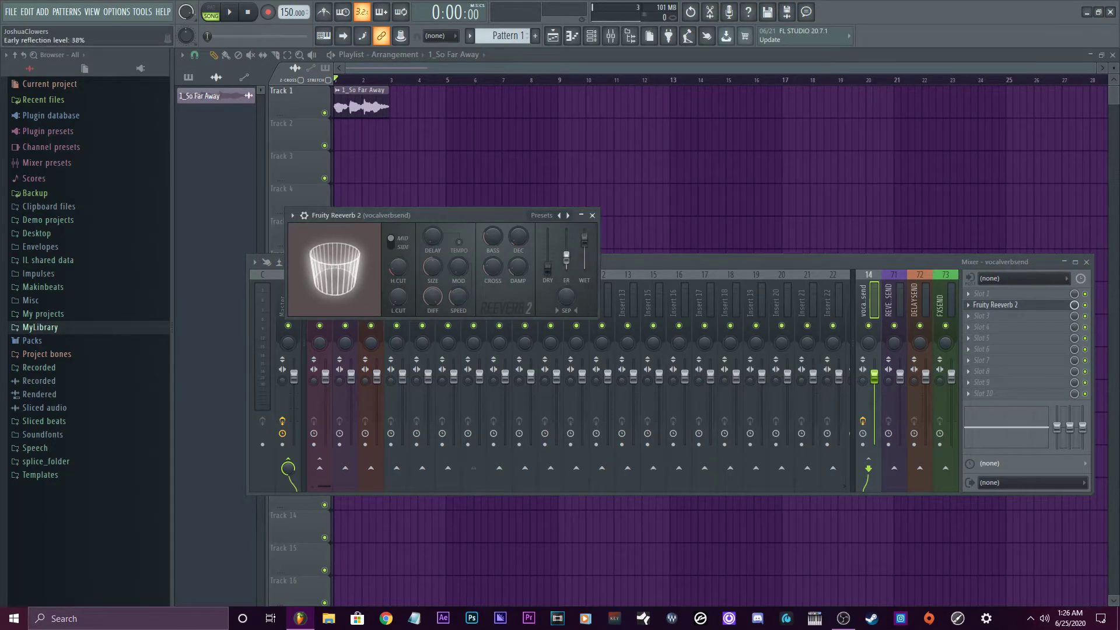
pyautogui.click(592, 215)
pyautogui.click(471, 297)
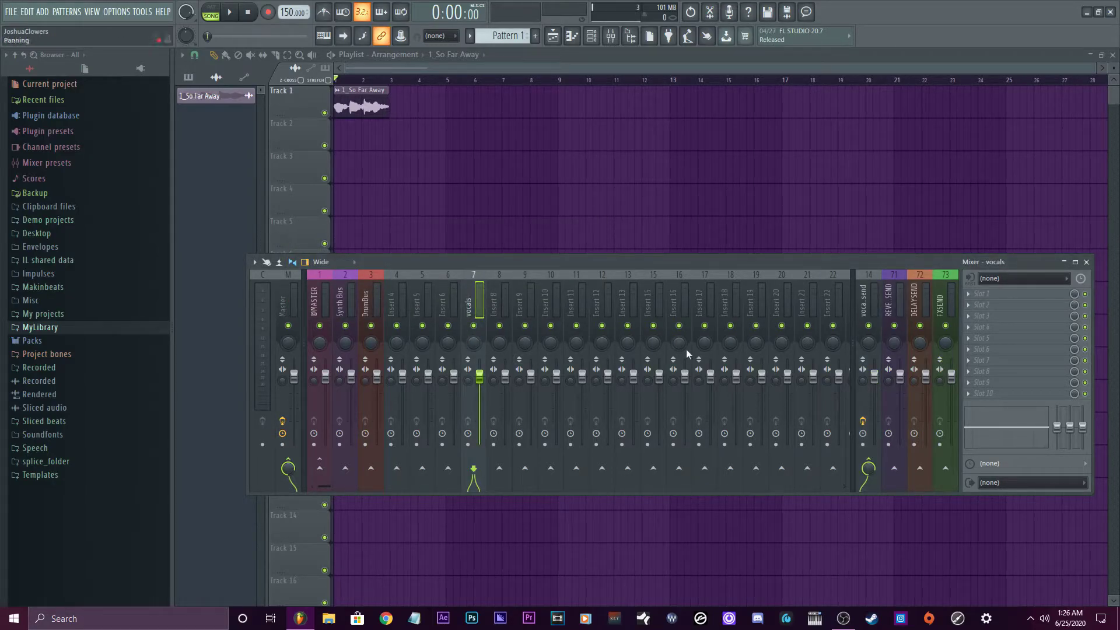
pyautogui.press('space')
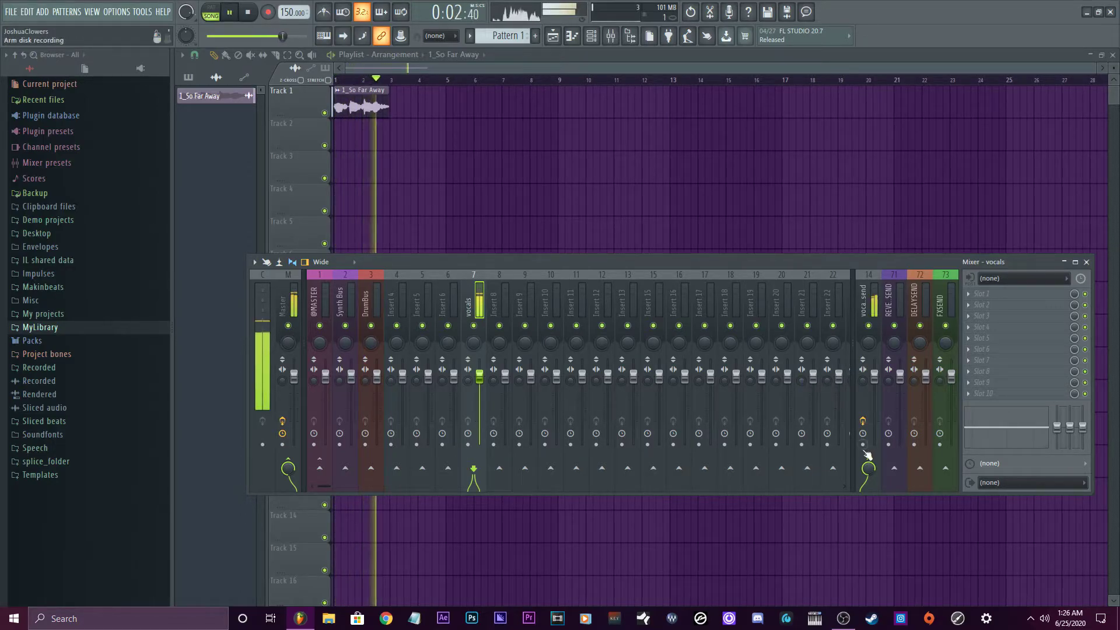
pyautogui.press('space')
# Step: Raise Fruity Reeverb 2's high cut and set its wet level to 79% during playback
pyautogui.click(865, 306)
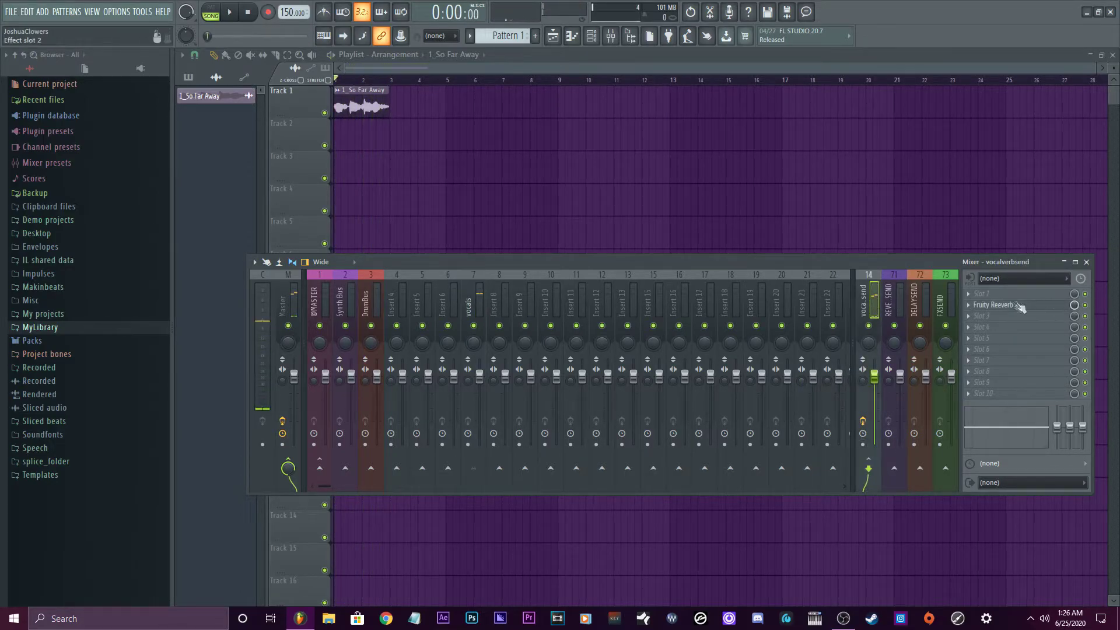
pyautogui.click(998, 305)
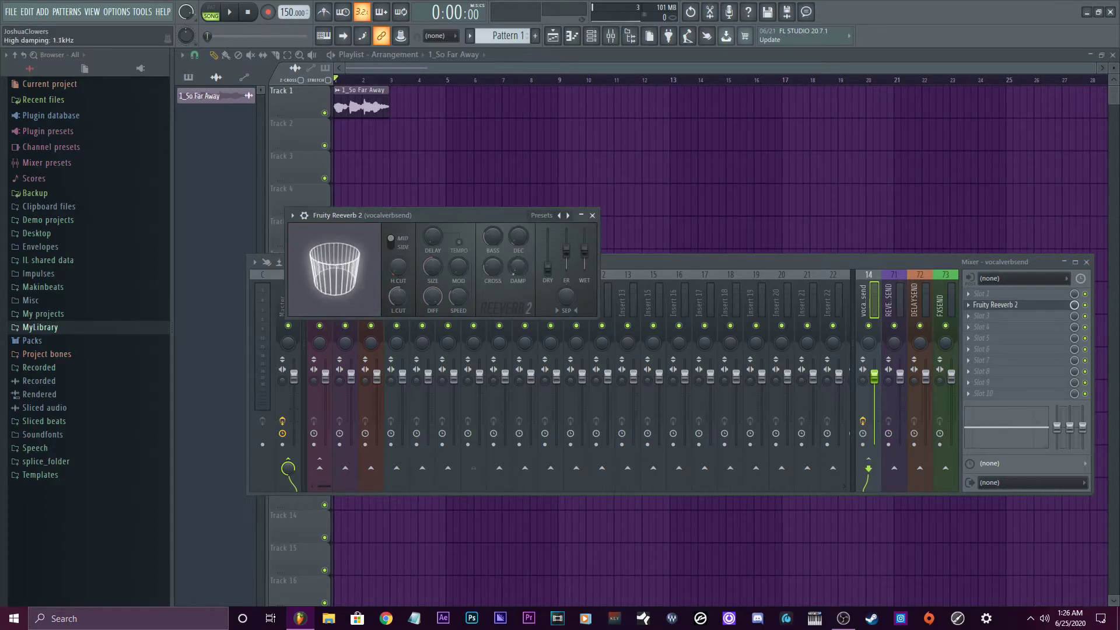
pyautogui.press('space')
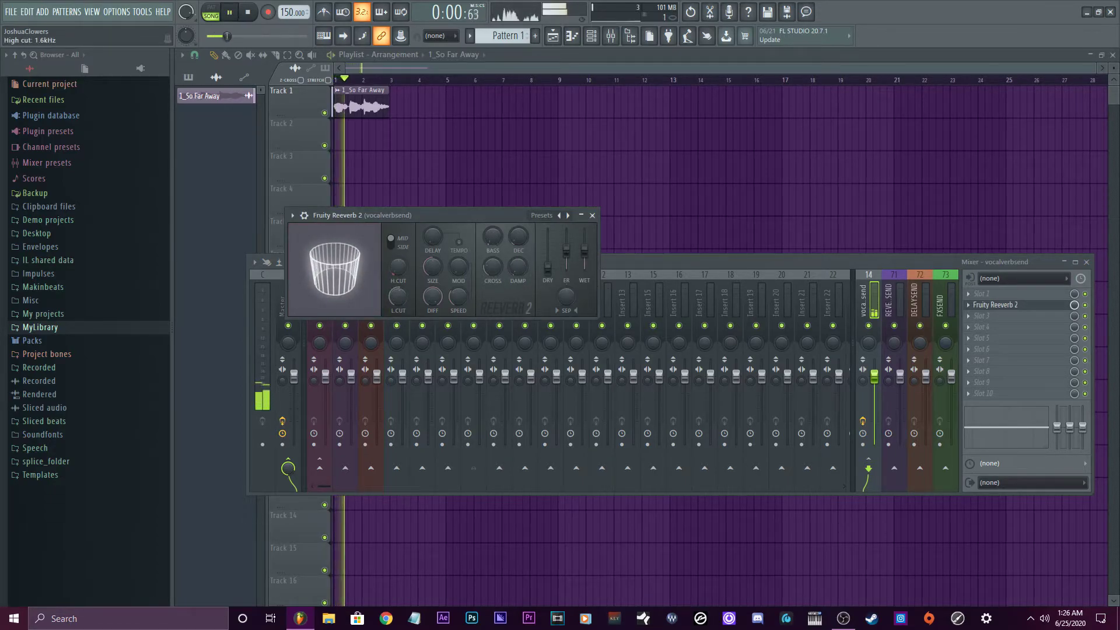
pyautogui.moveTo(397, 267); pyautogui.dragTo(397, 251)
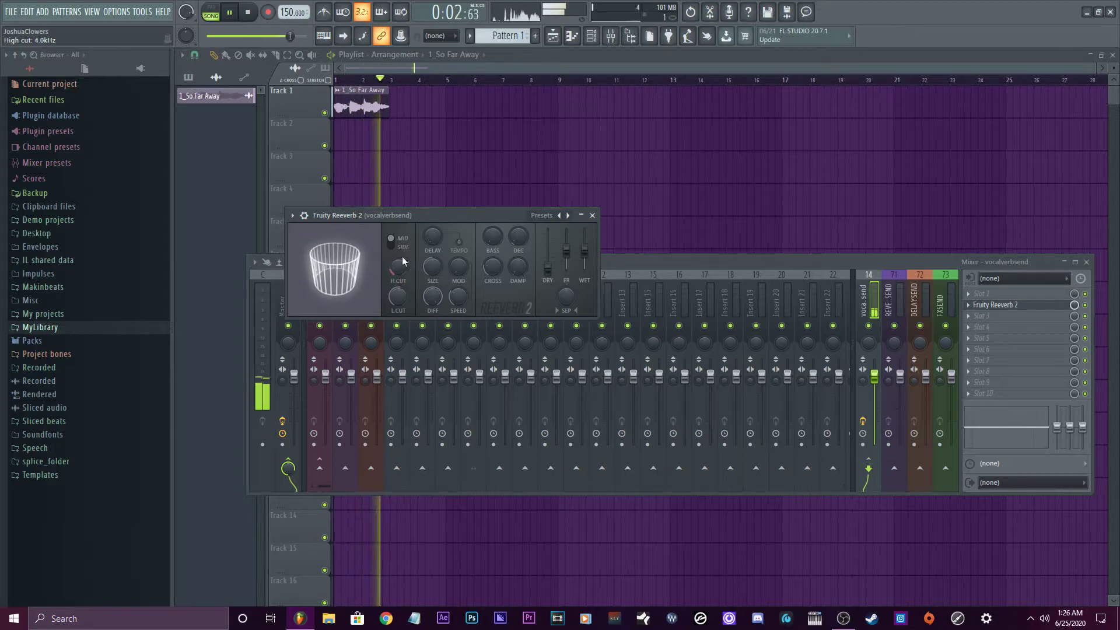
pyautogui.scroll(2, 583, 252)
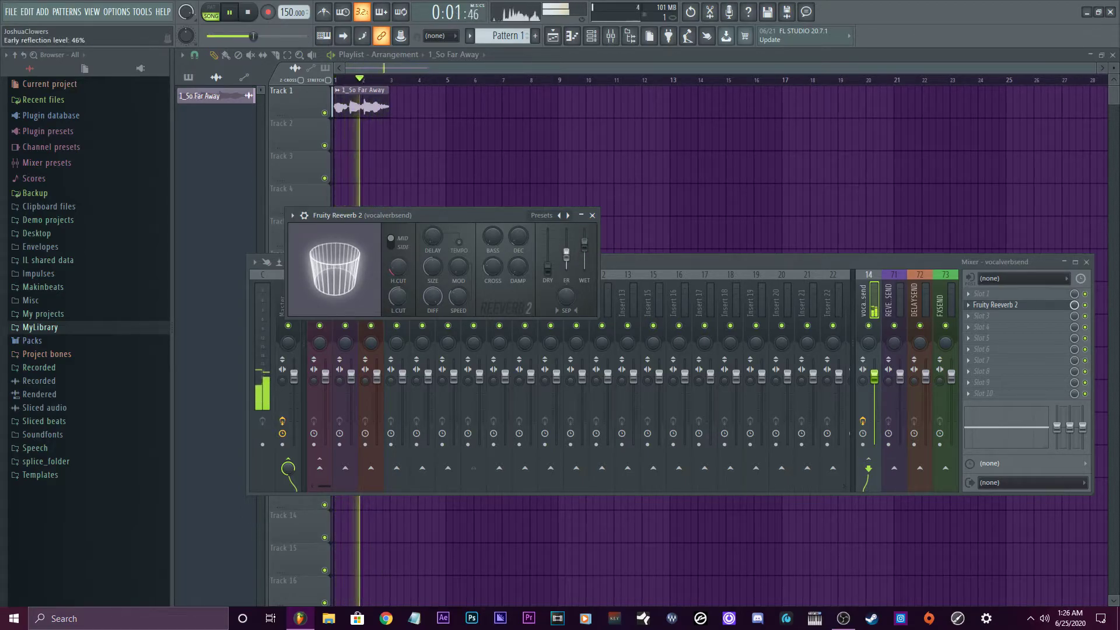
pyautogui.click(592, 215)
pyautogui.press('space')
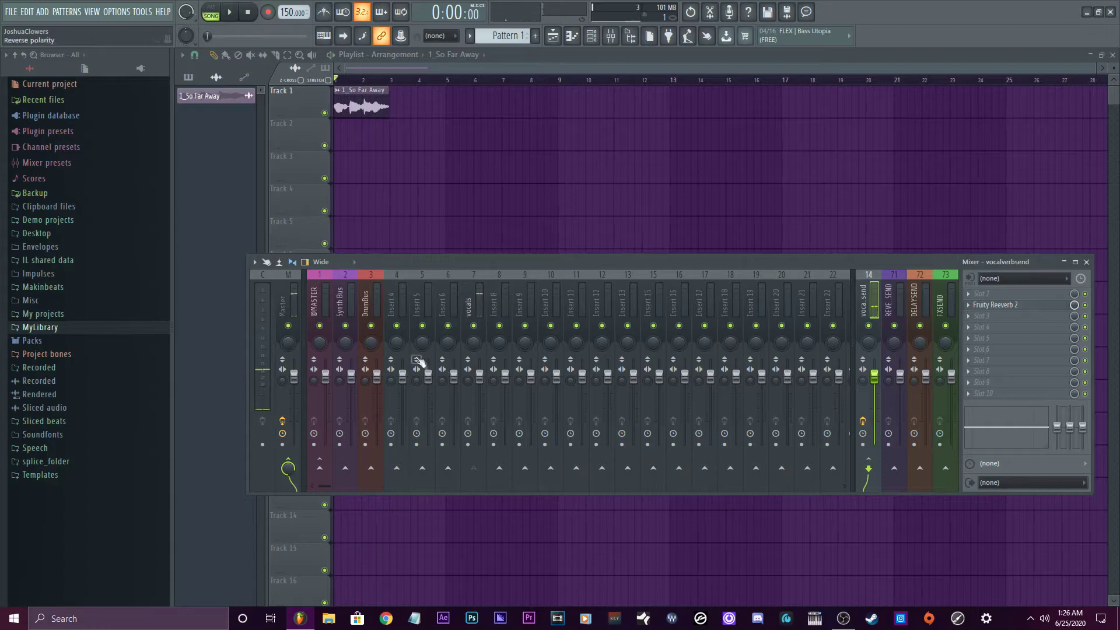
# Step: Send the vocals insert to DELAYSEND and open DELAYSEND's Slot 2 plugin choices
pyautogui.click(471, 300)
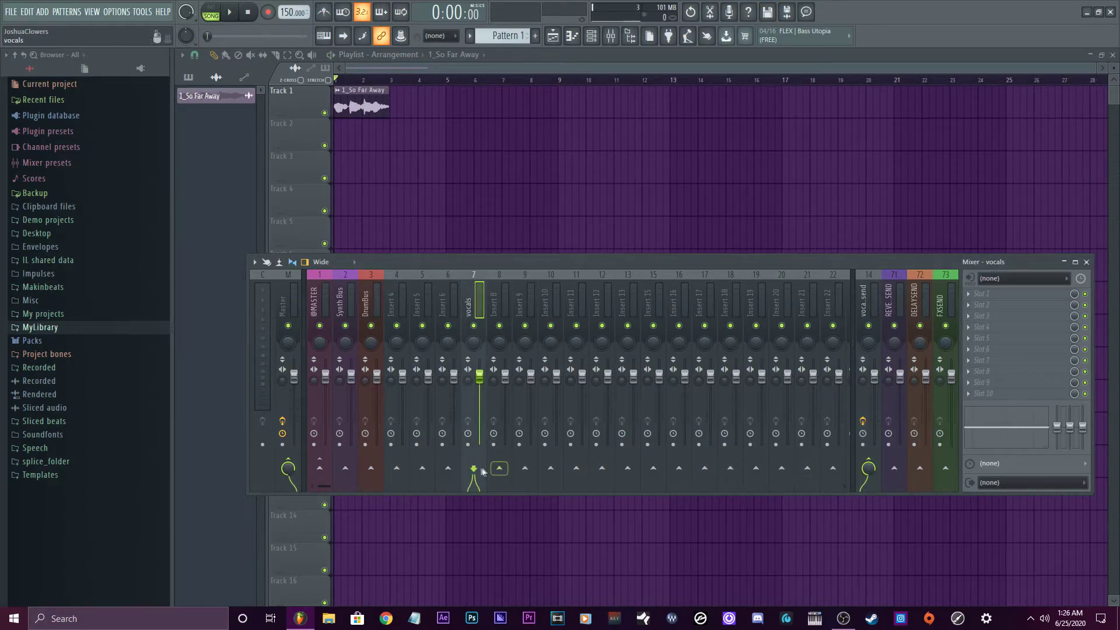
pyautogui.rightClick(919, 471)
pyautogui.click(937, 482)
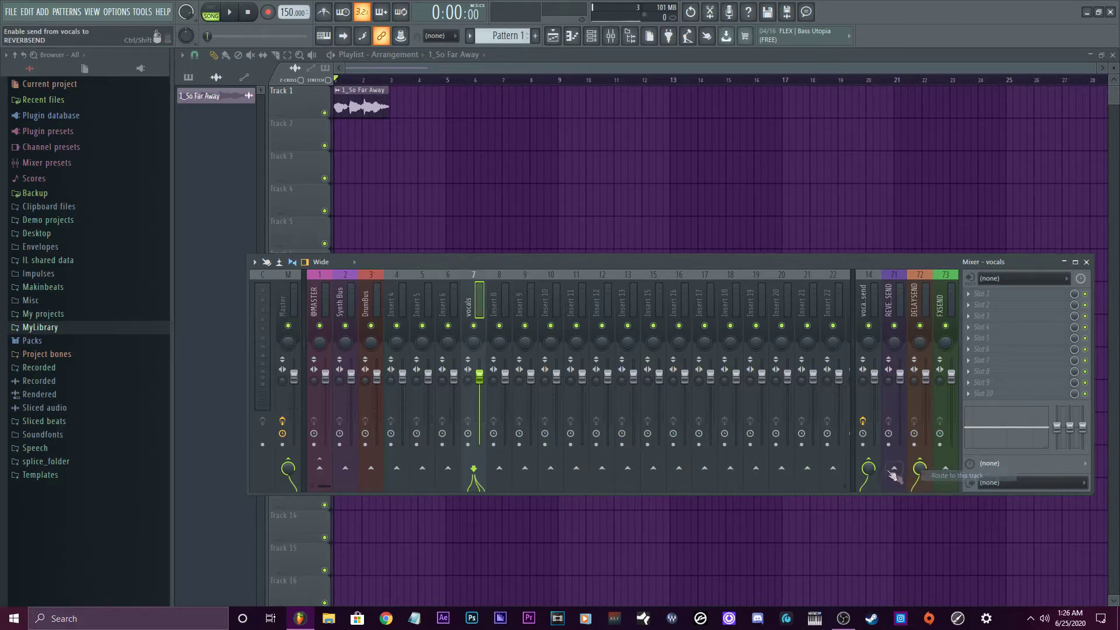
pyautogui.click(914, 300)
pyautogui.click(983, 306)
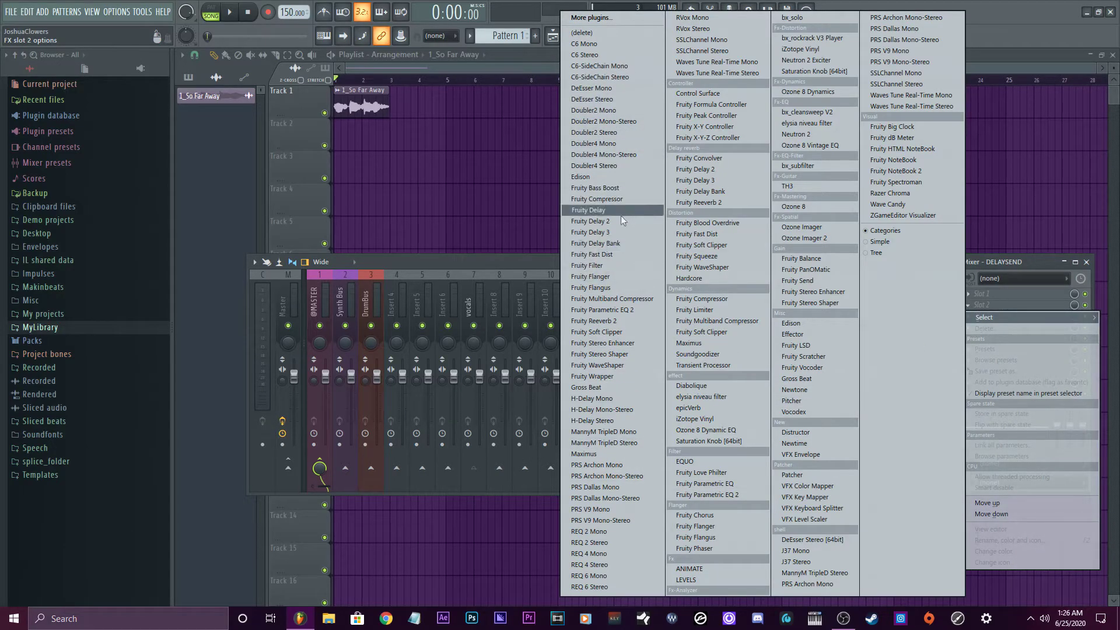
# Step: Load Fruity Delay 3 with 520.8Hz feedback cutoff and 78.1% input, and lower vocals to -7.6 dB
pyautogui.click(618, 232)
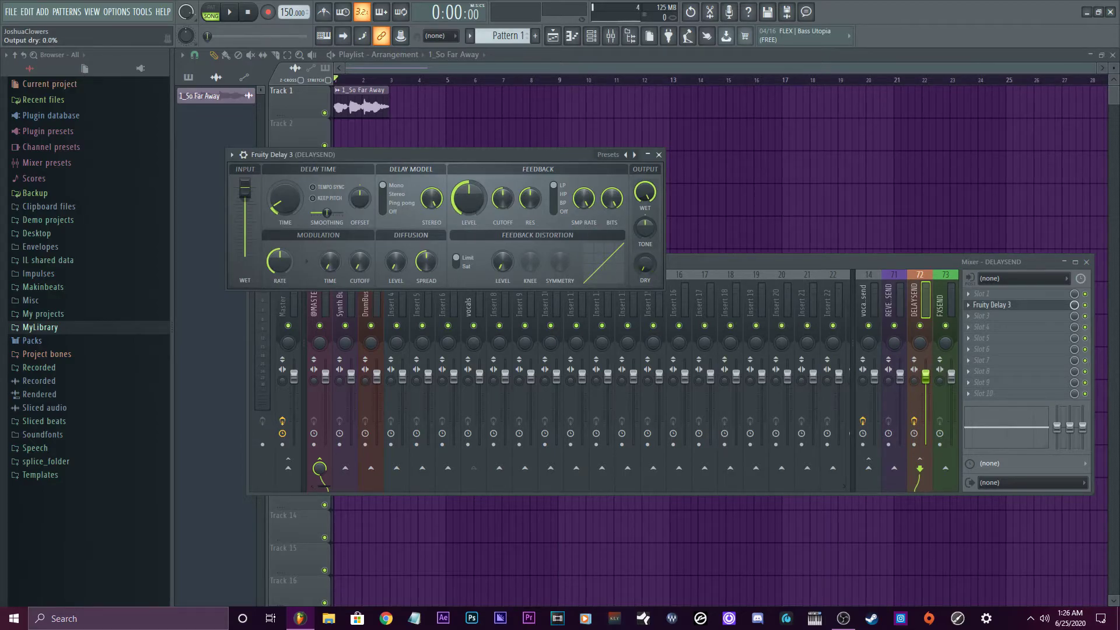
pyautogui.press('space')
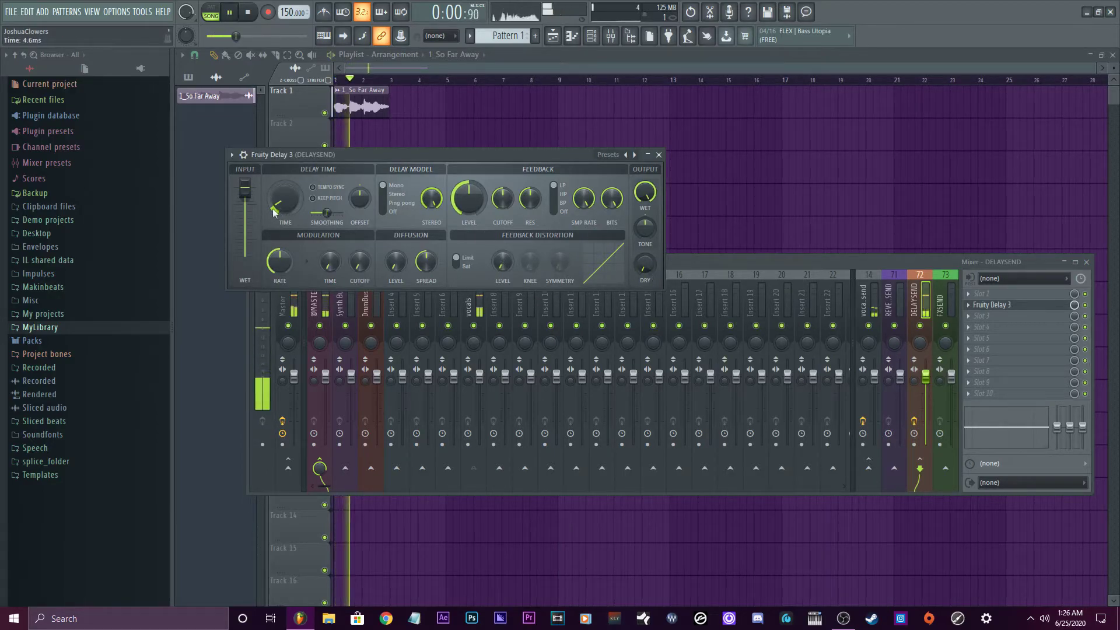
pyautogui.moveTo(502, 199); pyautogui.dragTo(502, 227)
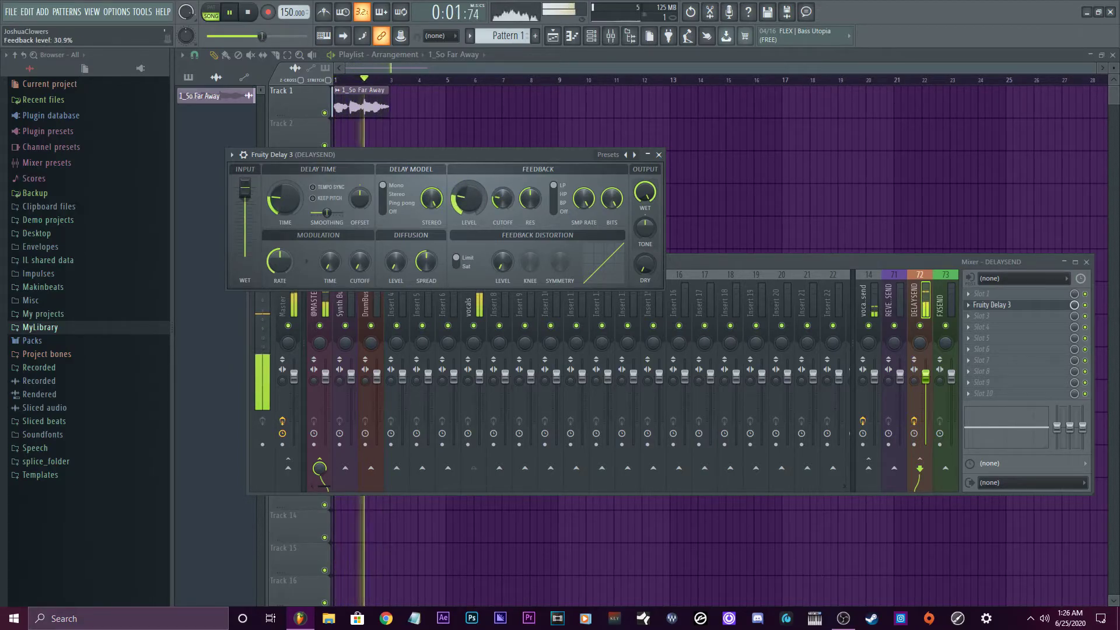
pyautogui.moveTo(245, 189); pyautogui.dragTo(245, 217)
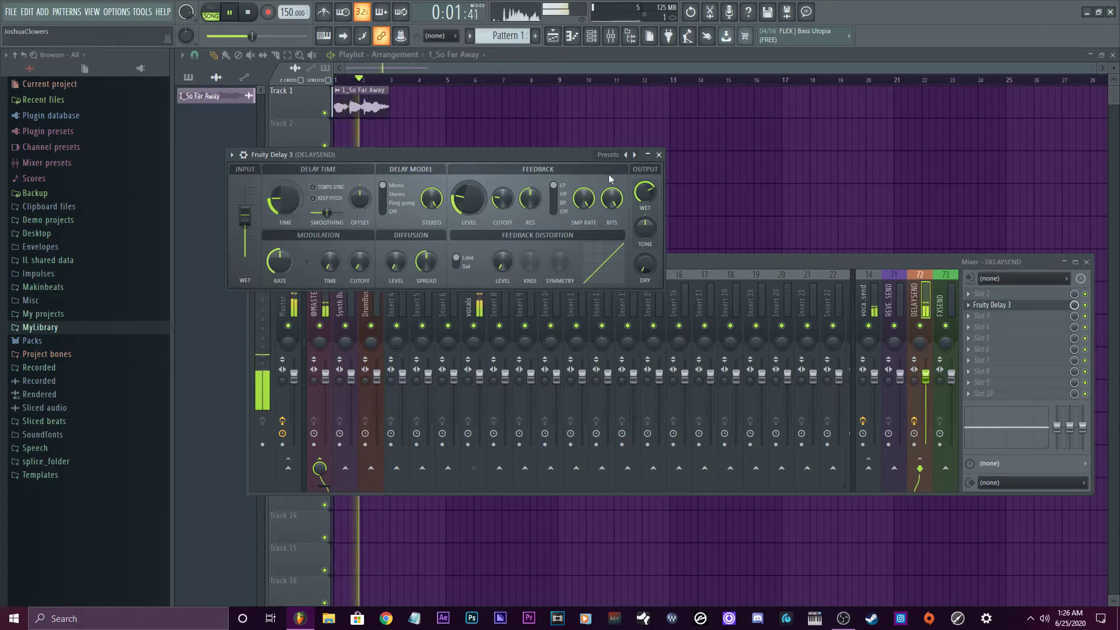
pyautogui.click(647, 154)
pyautogui.moveTo(480, 374); pyautogui.dragTo(479, 398)
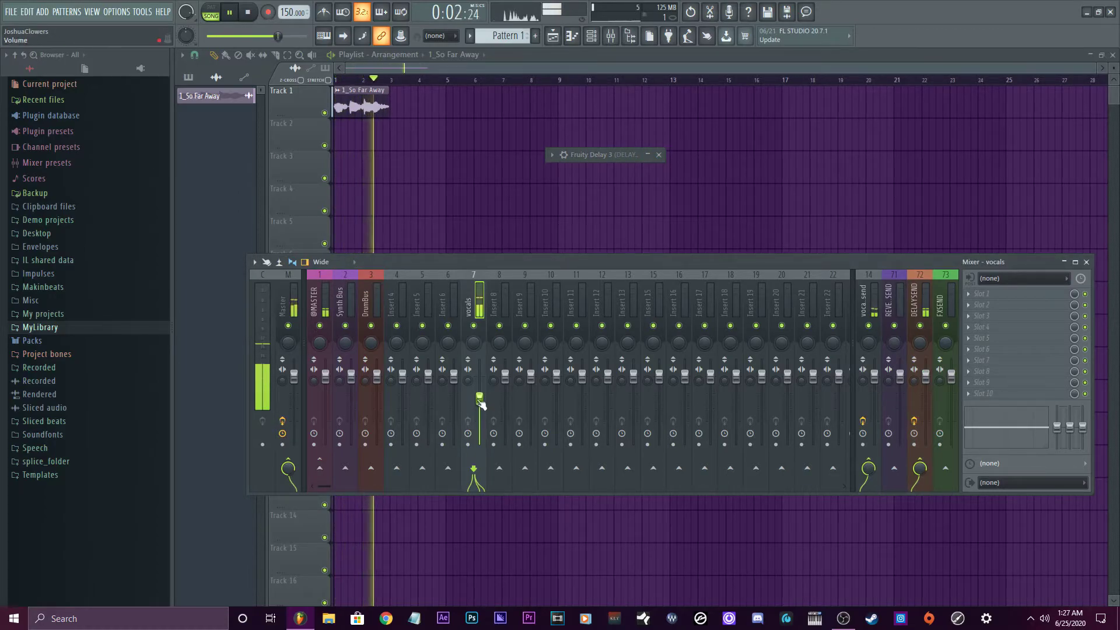
# Step: Stop playback, close the Fruity Delay 3 window, and select the vocals insert
pyautogui.press('space')
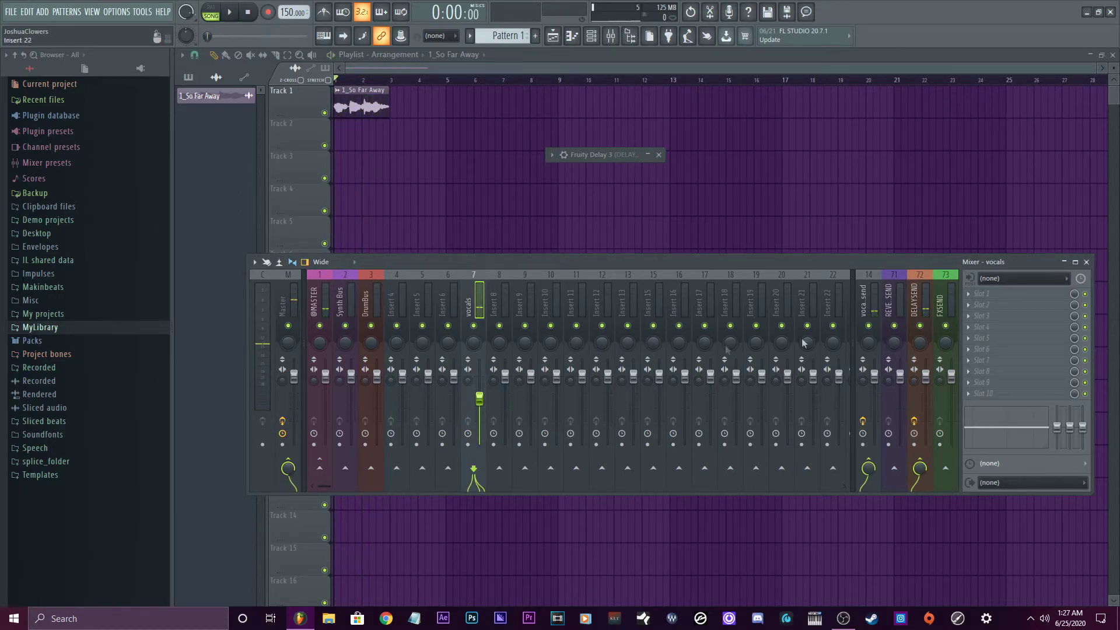
pyautogui.click(658, 154)
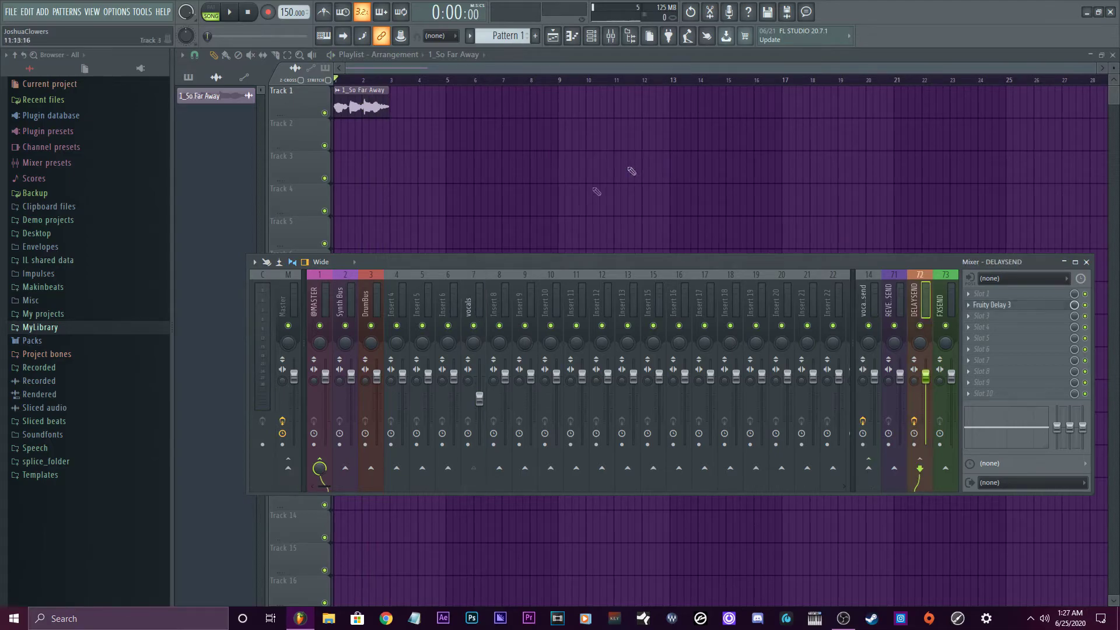
pyautogui.click(461, 299)
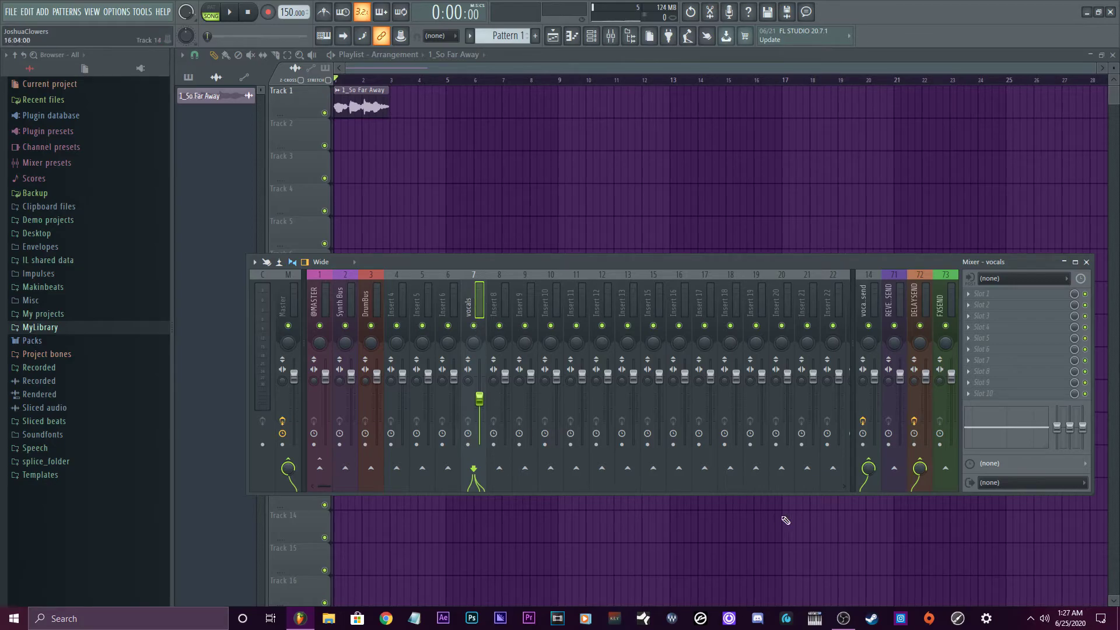
# Step: Raise the vocals' send into vocalverbsend to 124% and play the mix back
pyautogui.click(869, 472)
pyautogui.press('space')
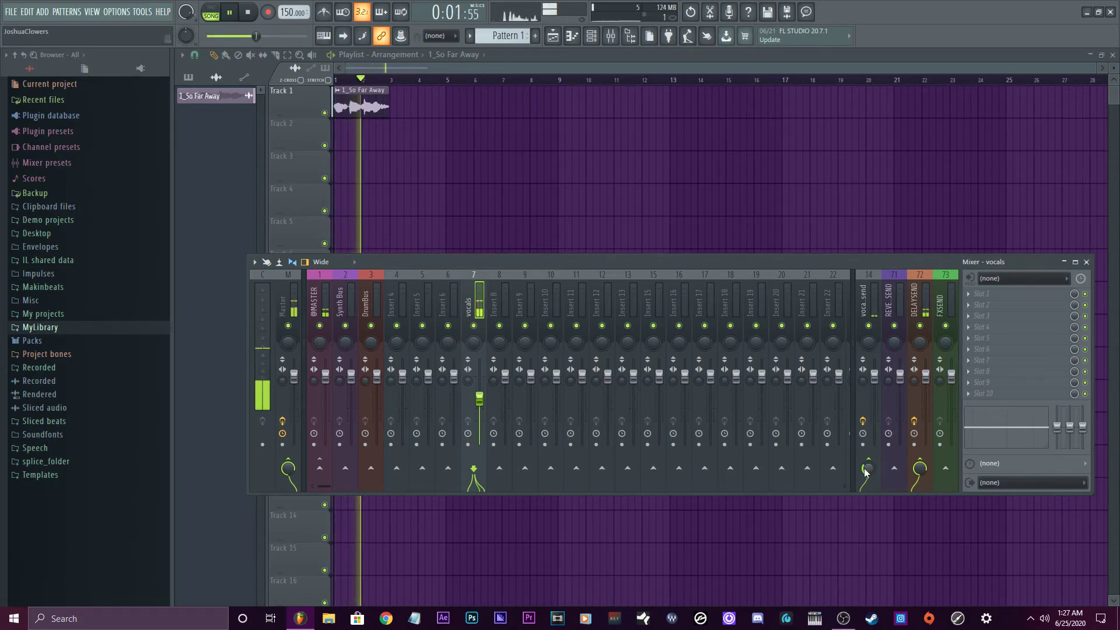
pyautogui.press('space')
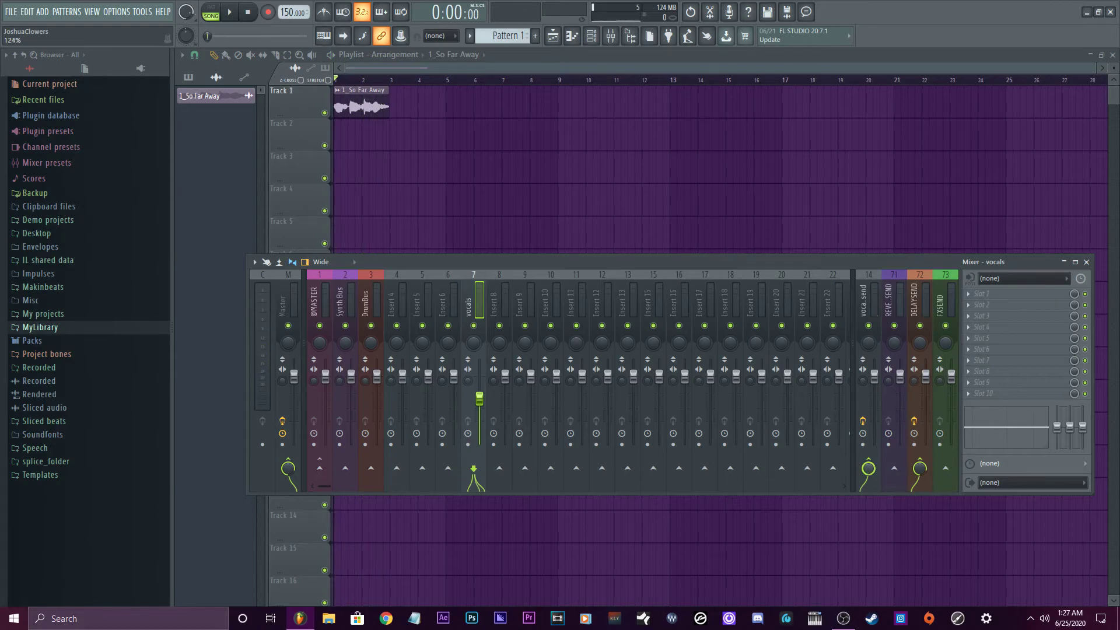
pyautogui.press('space')
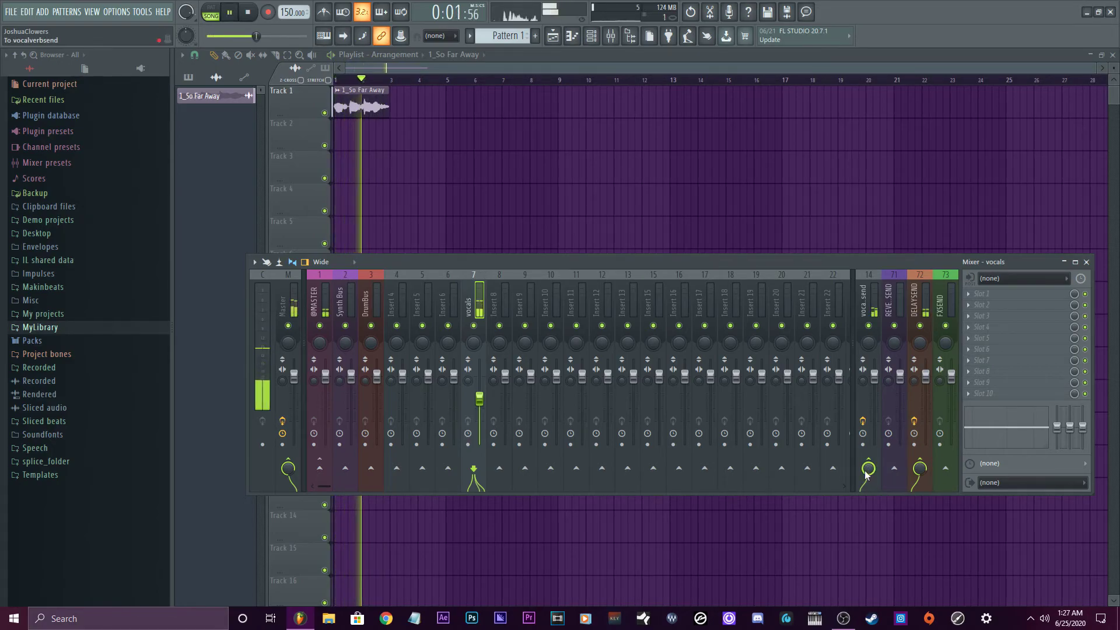